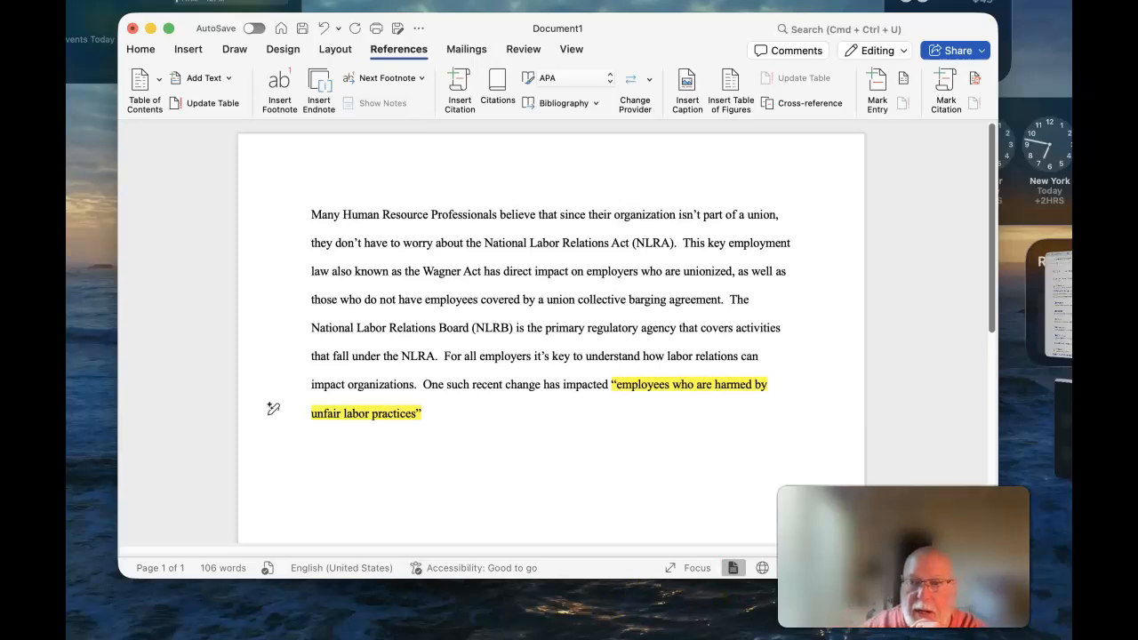
Step: Switch to Chrome showing the EBSCO PDF article 'NLRB's expanded damages face Supreme Court showdown—or reversal'
left_click(1061, 306)
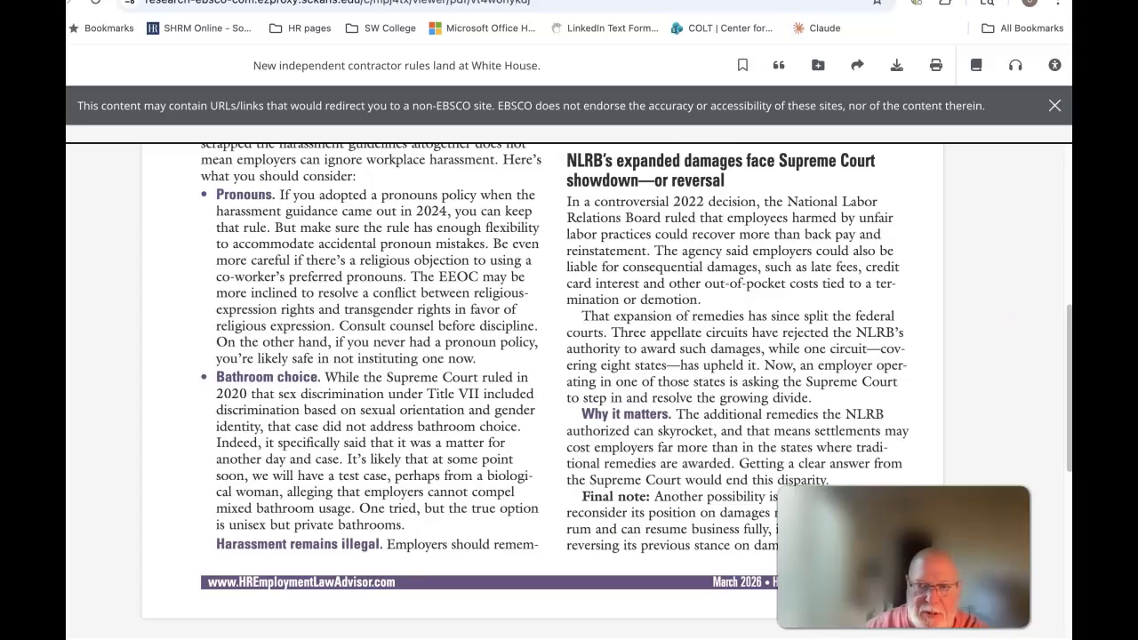
Step: Switch back to the Word essay that contains the highlighted quote
key("super+Tab")
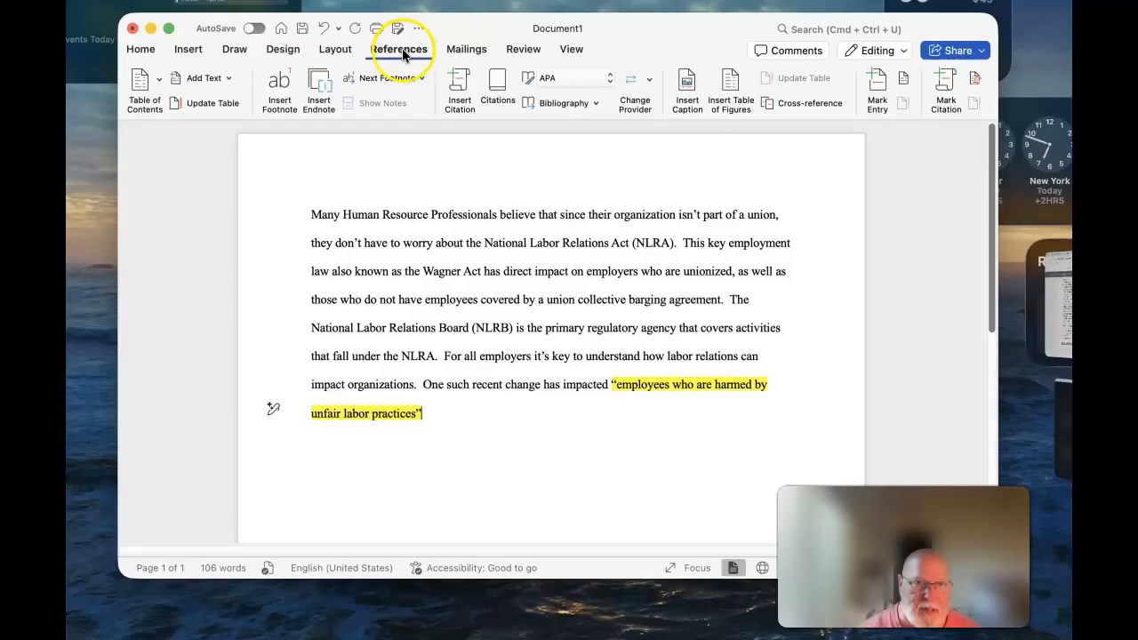
Step: Start a new Web site citation source marked as having a corporate author
left_click(462, 86)
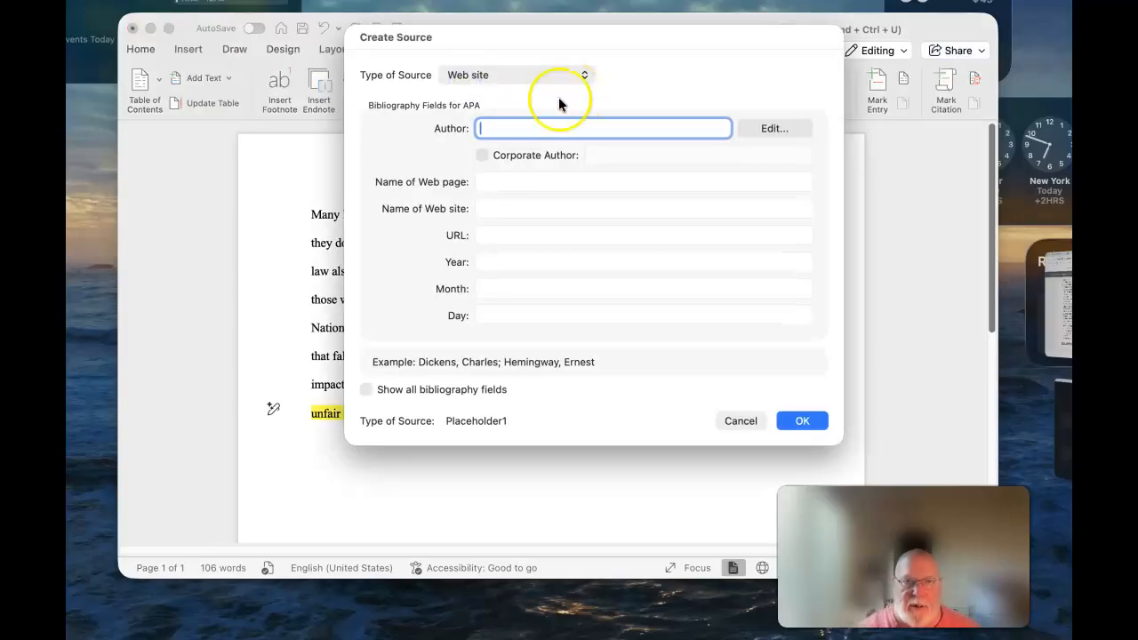
left_click(481, 155)
left_click(624, 154)
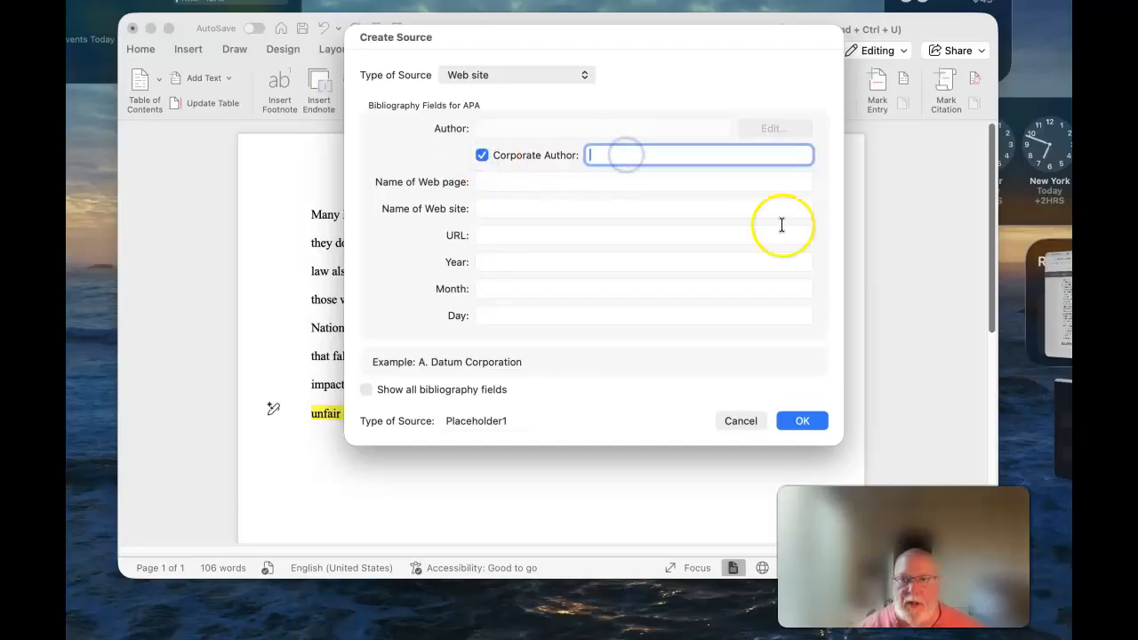
left_click(1057, 303)
left_click(986, 272)
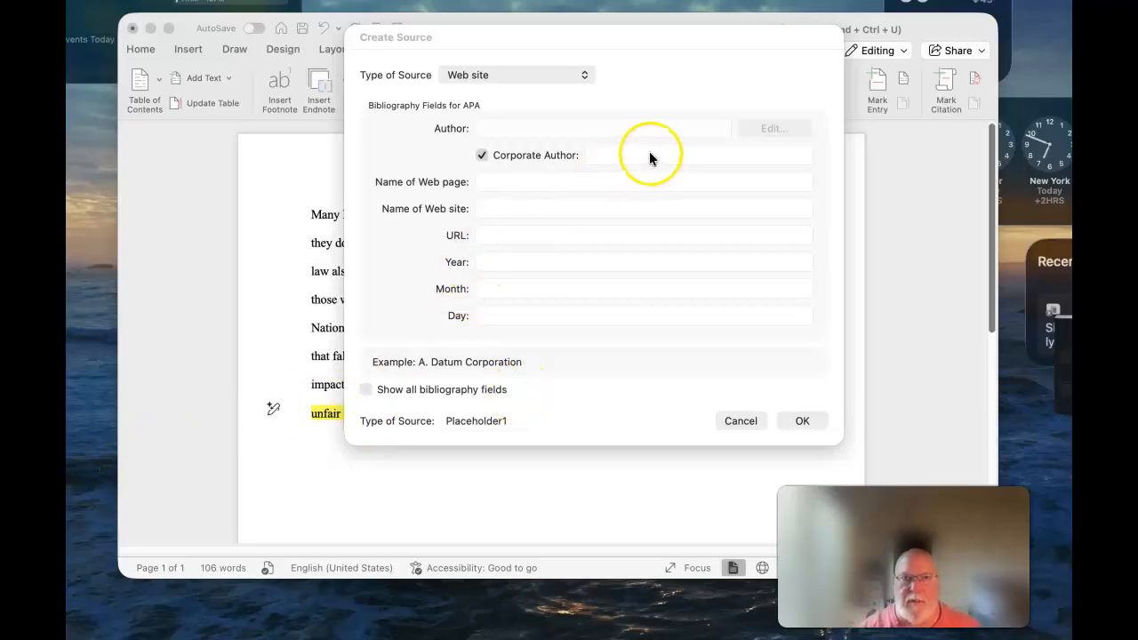
Step: Enter 'HR Employment Law Advisor' as both the corporate author and the web page name
left_click(621, 153)
type("HR Employment Law Advisor")
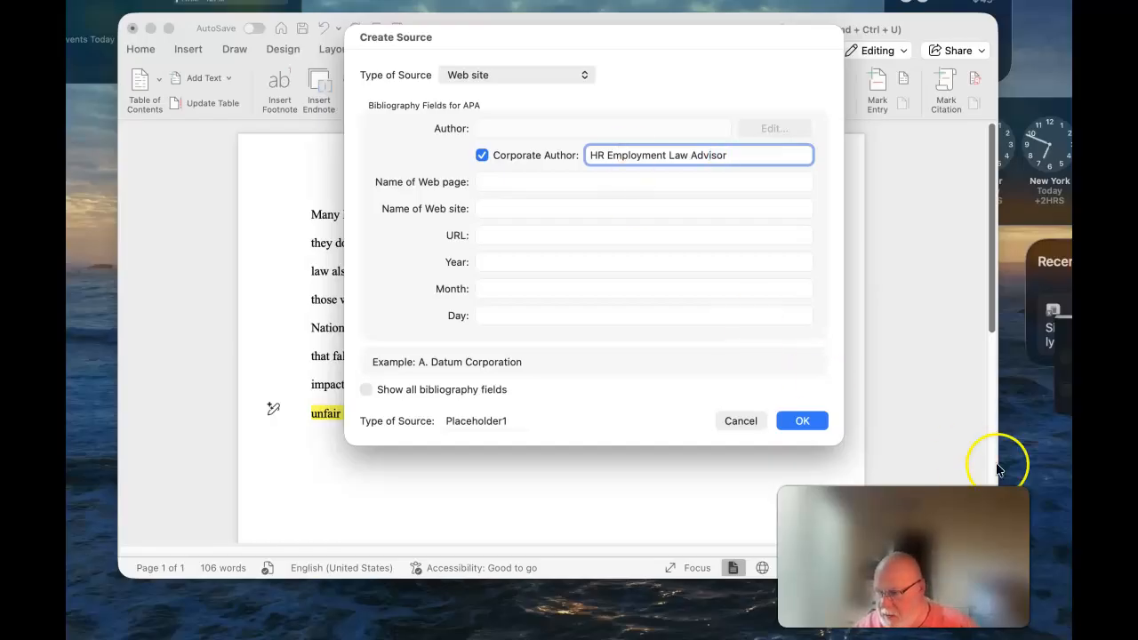
left_click(497, 183)
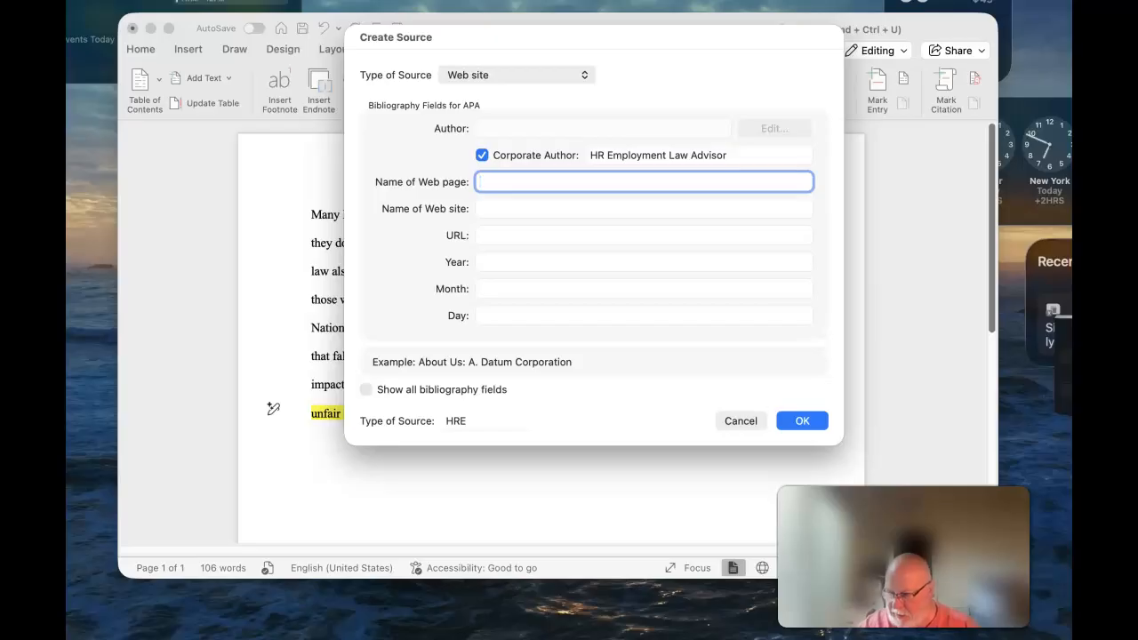
type("H")
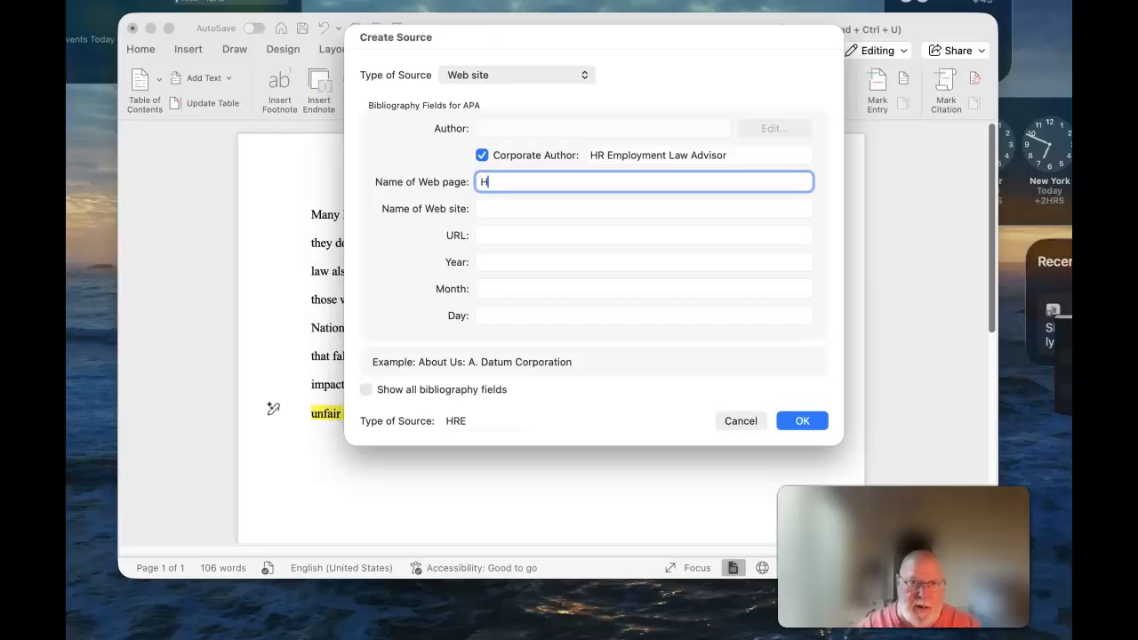
type("R E")
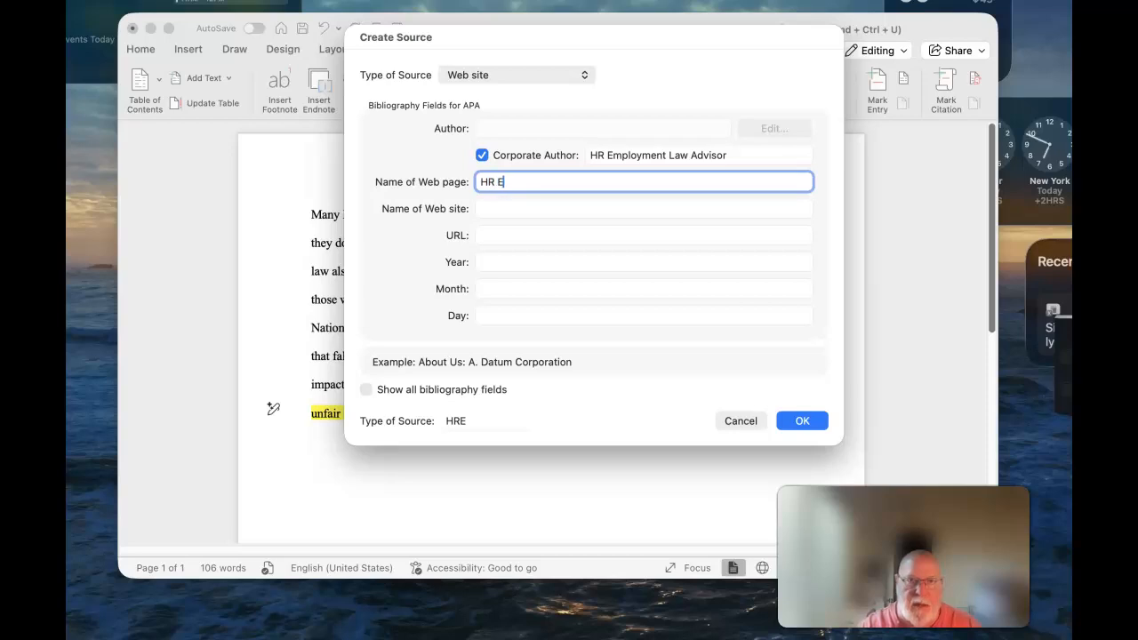
type("mployment La")
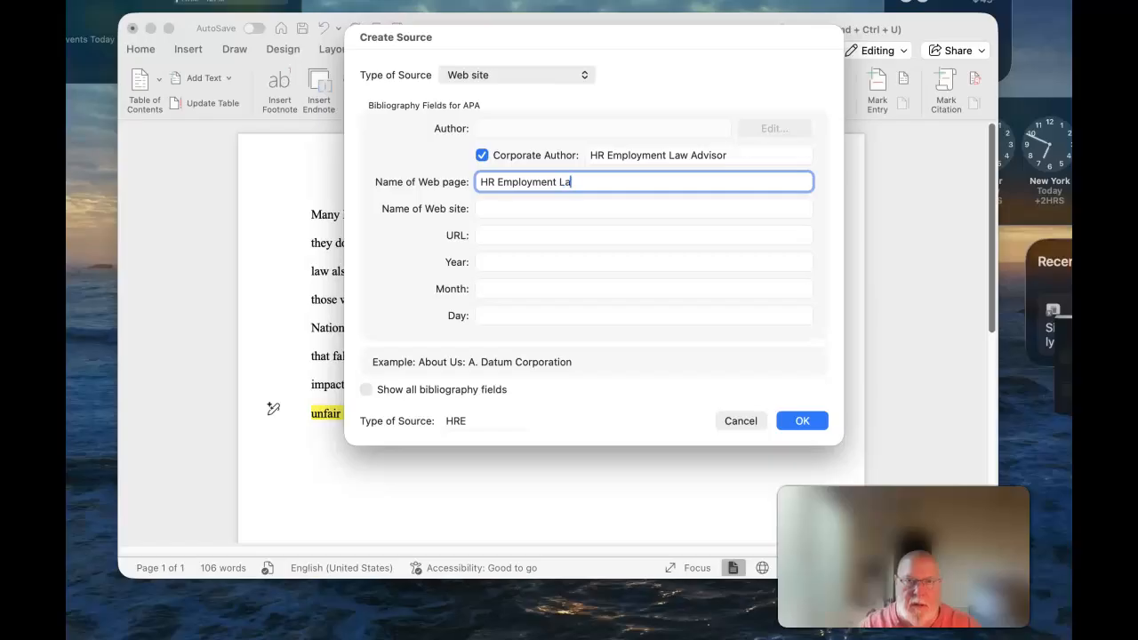
type("w Advisor")
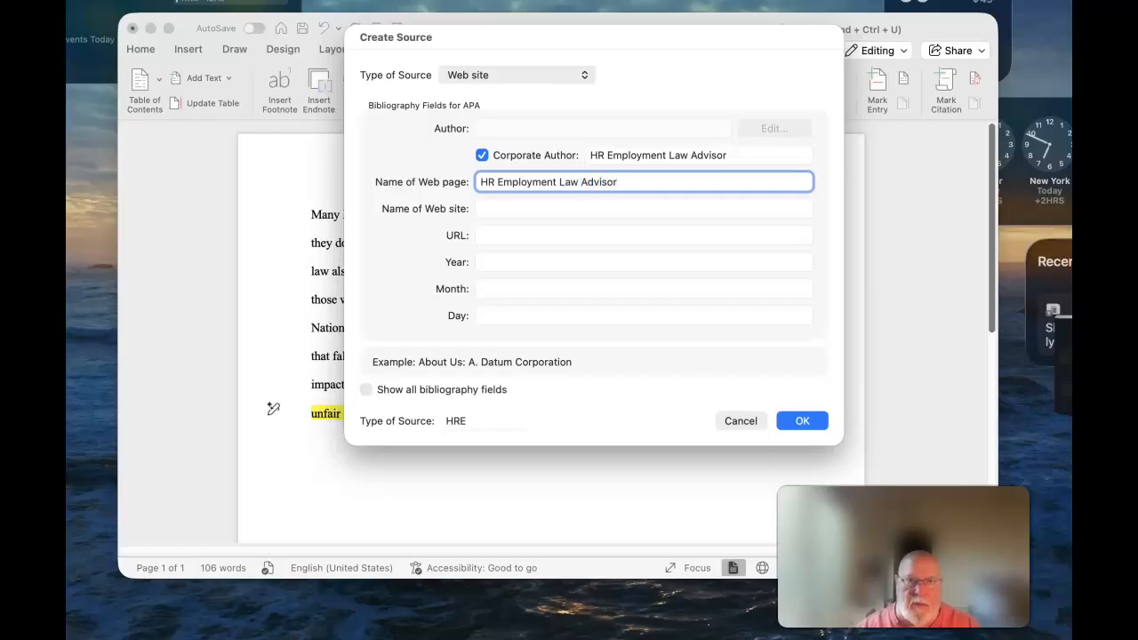
left_click(534, 208)
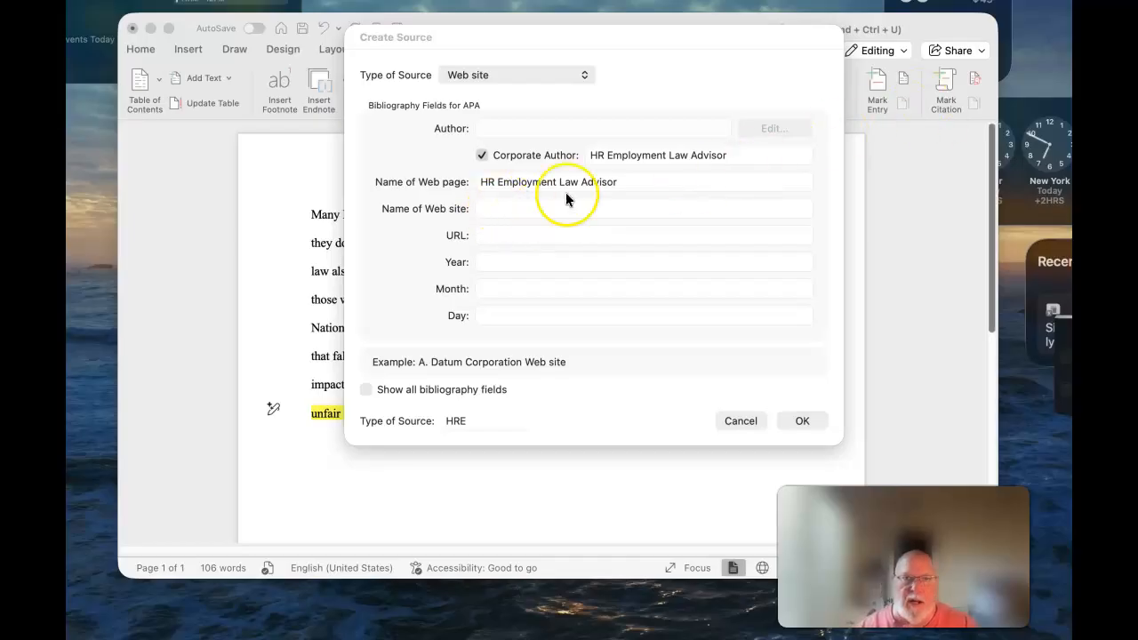
Step: Set the web site name to 'HR Specialist', correcting the typo
left_click(507, 210)
type("HR Specialsit")
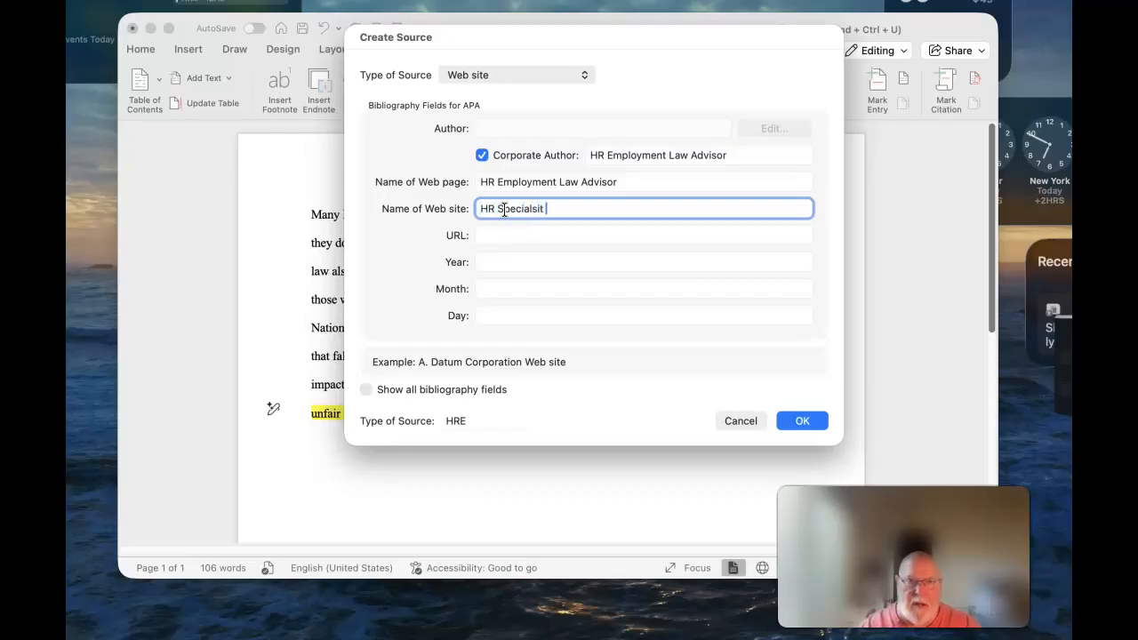
key("BackSpace")
key("BackSpace")
key("BackSpace")
key("BackSpace")
type("ist")
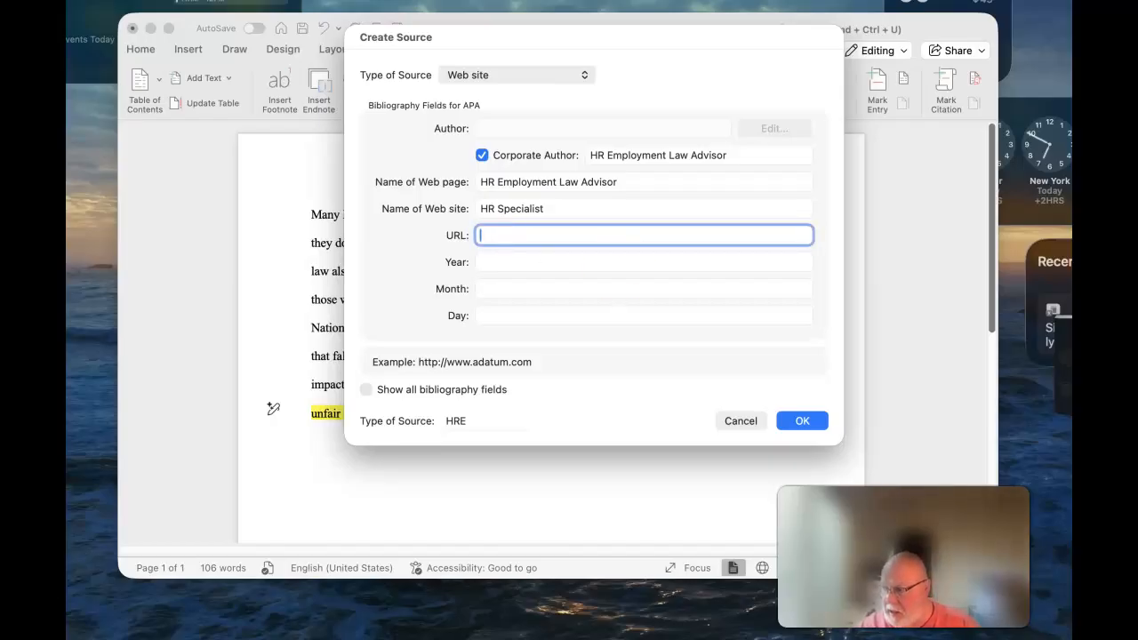
Step: Paste the article's link into the source's URL field
key("super+Tab")
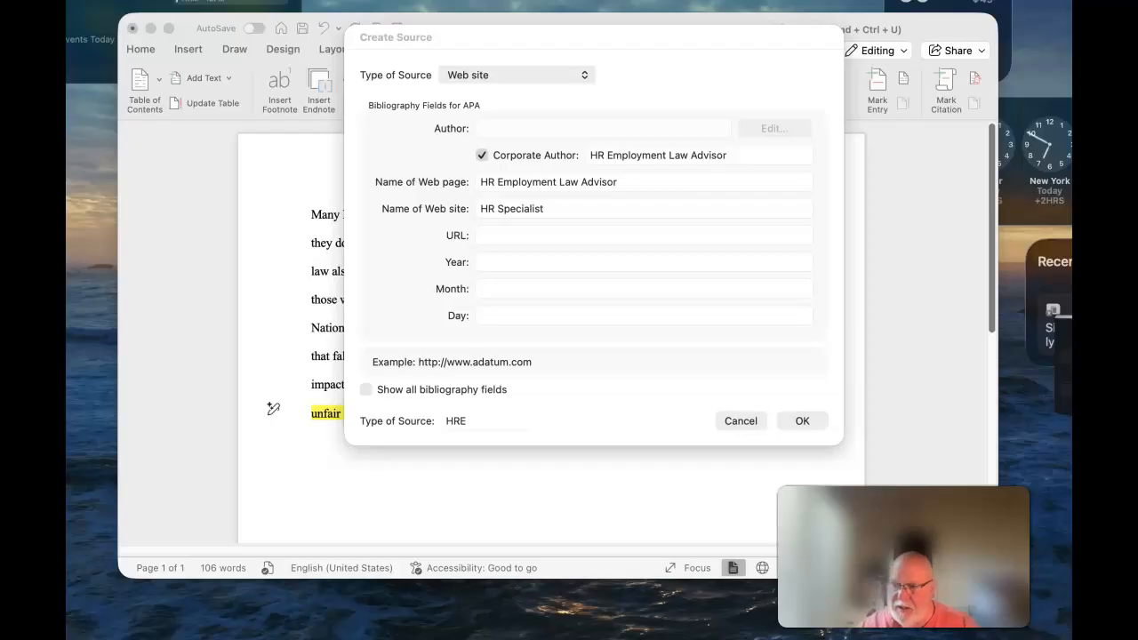
left_click(497, 234)
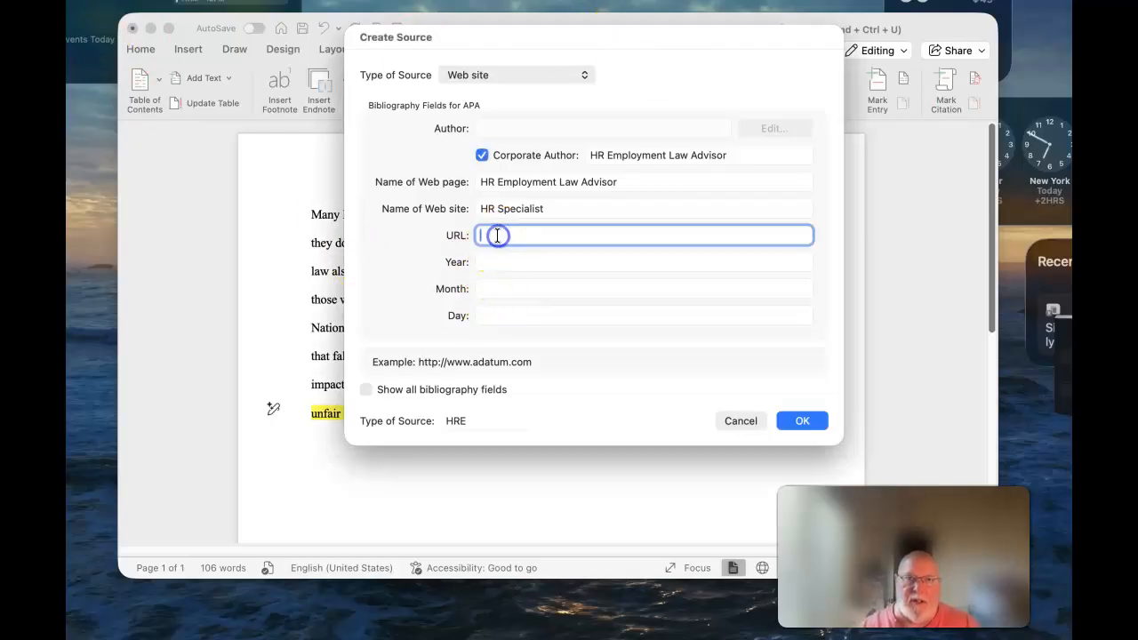
right_click(497, 233)
left_click(539, 283)
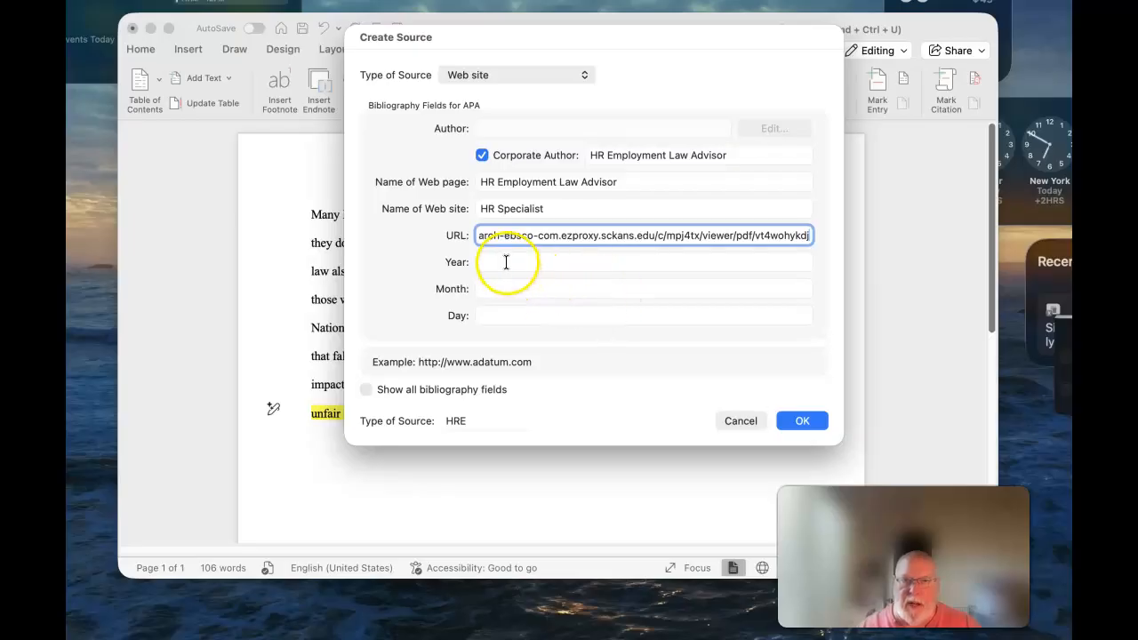
left_click(506, 262)
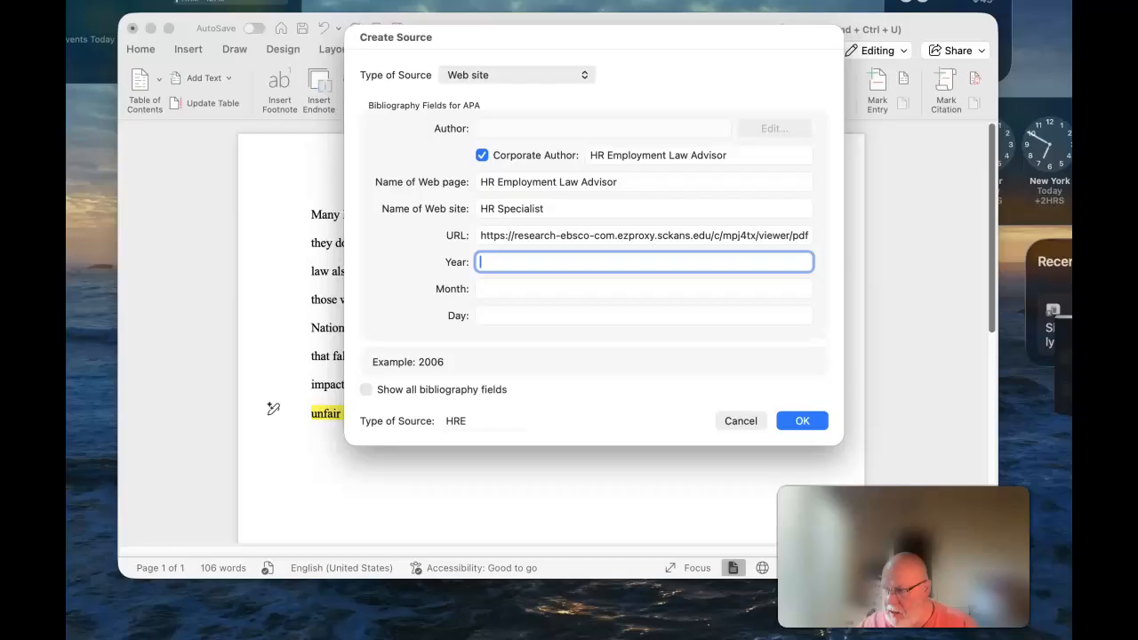
Step: Set year 2026 and month March, then save the source to insert its citation
key("super+Tab")
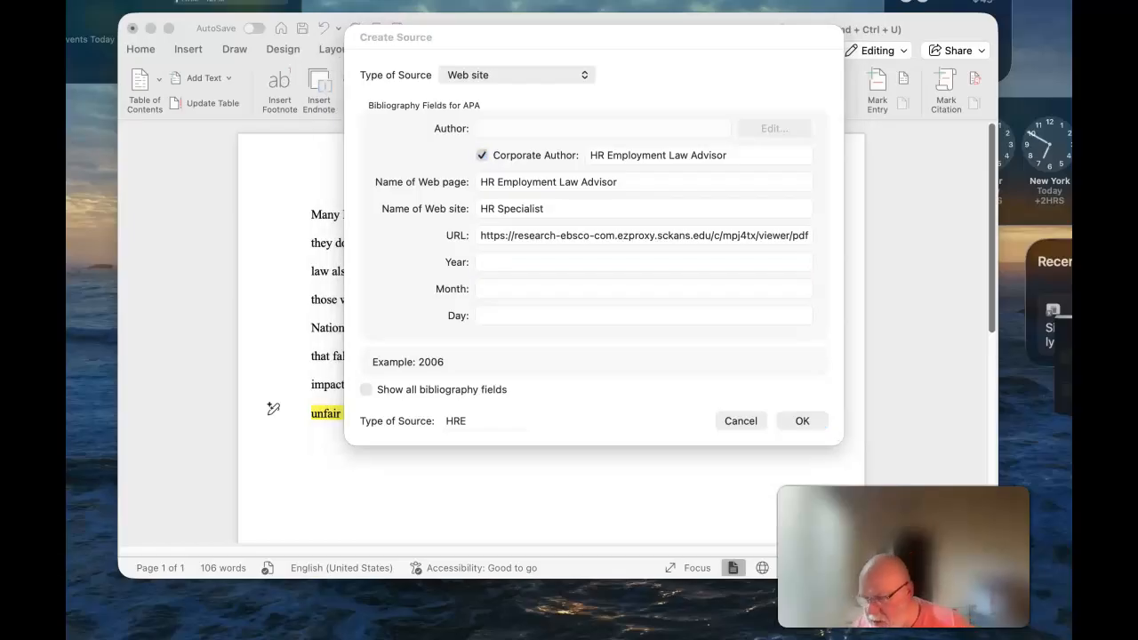
left_click(504, 259)
type("2026")
left_click(523, 292)
type("March")
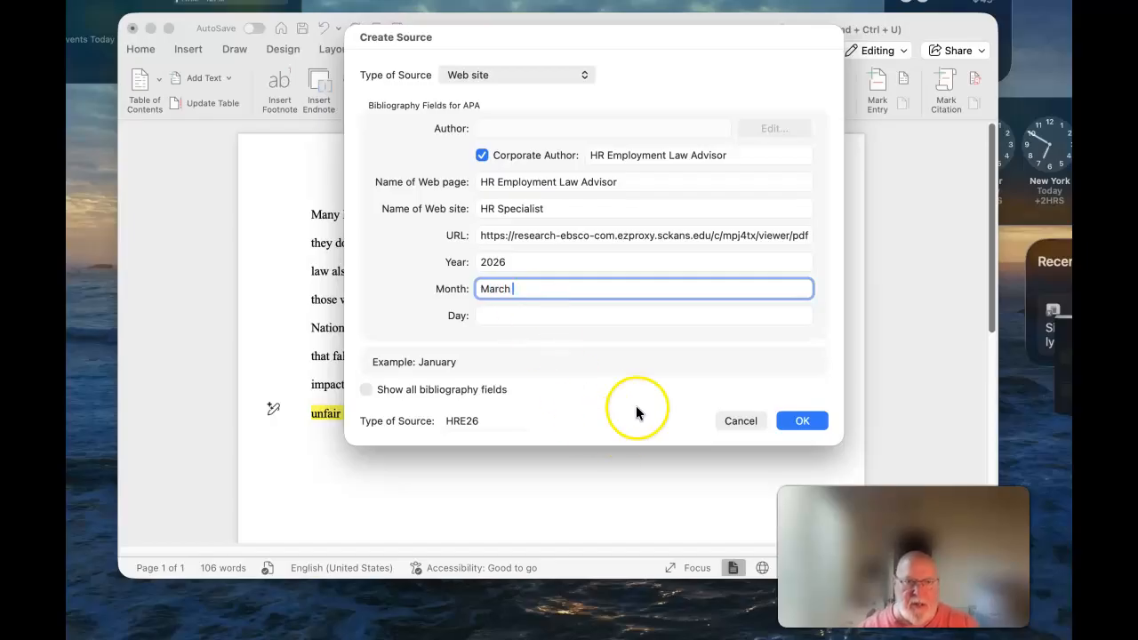
left_click(803, 421)
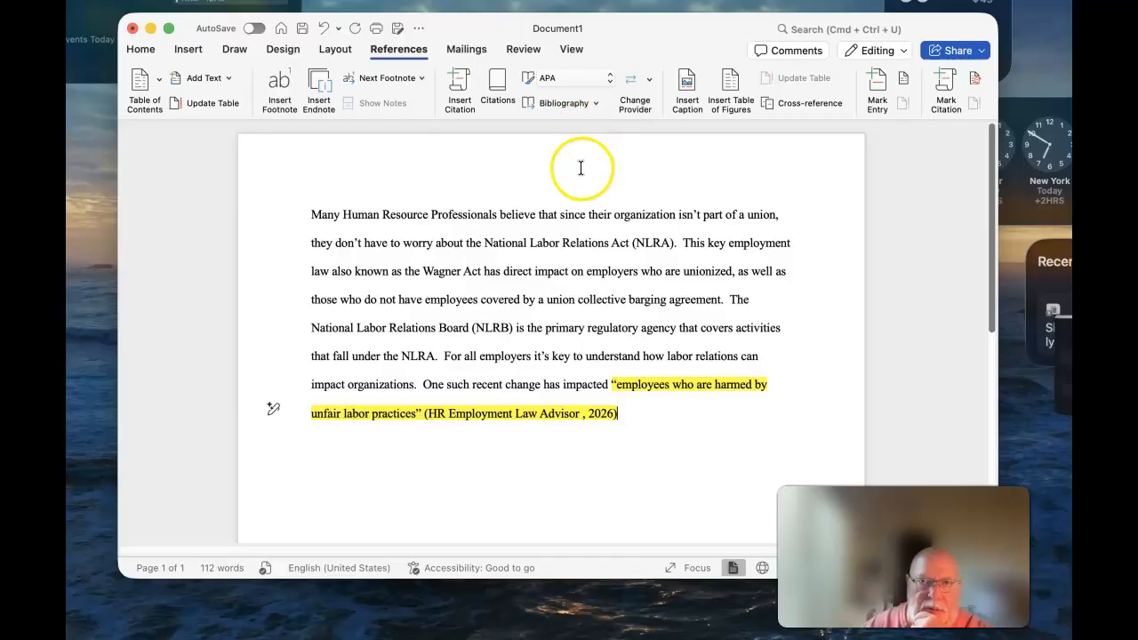
Step: Cancel a new source and open the Citations pane listing HR Employment Law Advisor
left_click(458, 91)
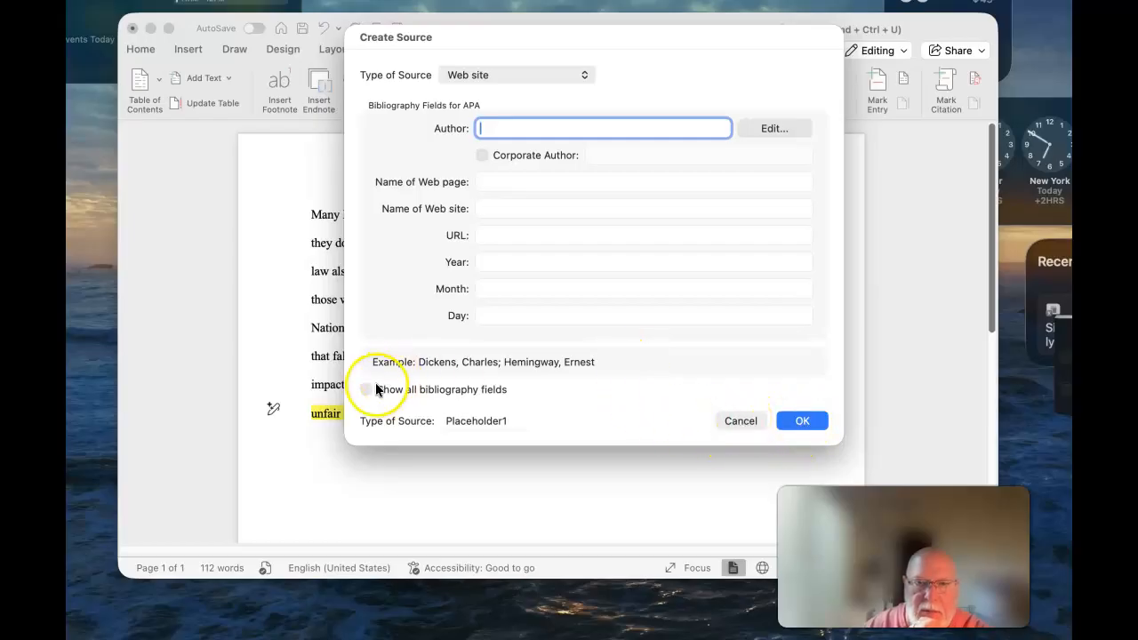
left_click(731, 421)
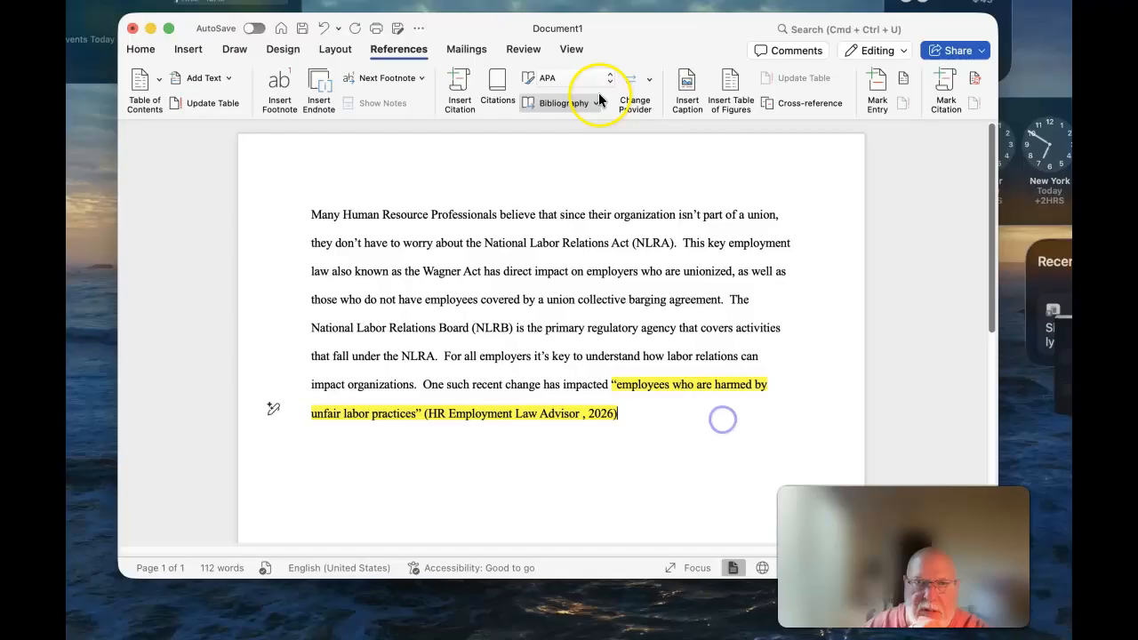
left_click(490, 82)
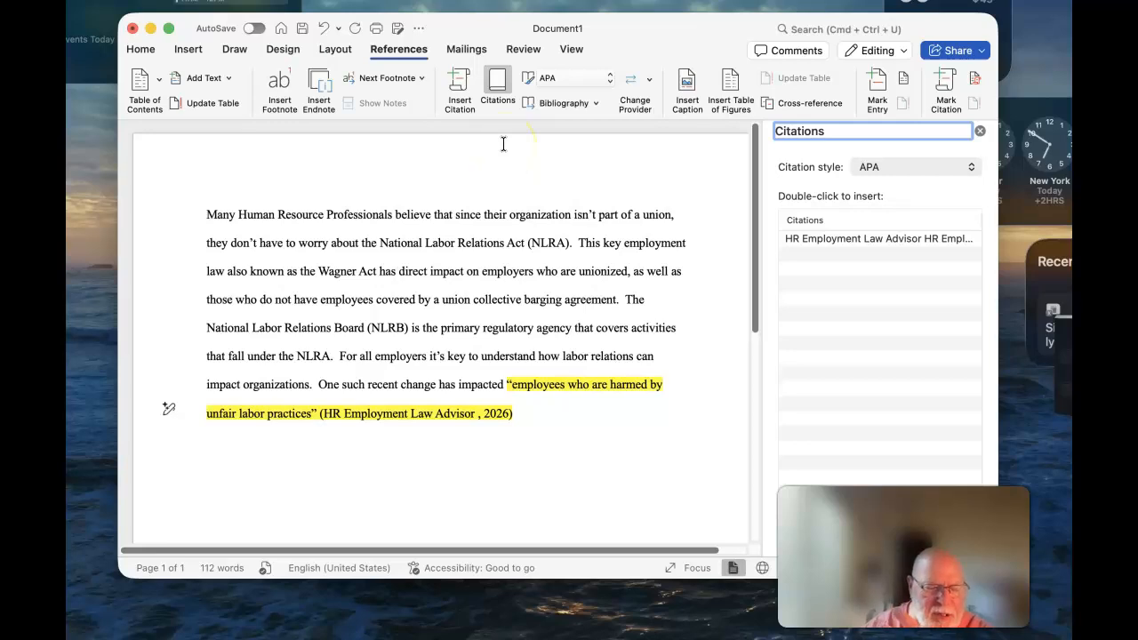
Step: Insert the HR Employment Law Advisor citation from the pane again and add a closing period
left_click(874, 238)
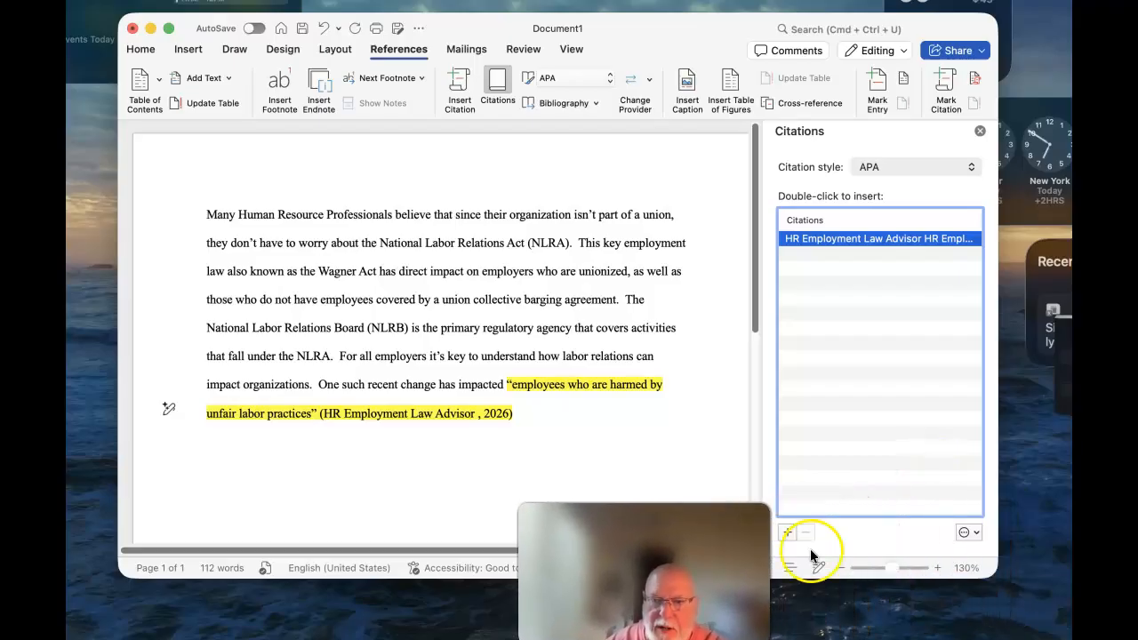
left_click(970, 533)
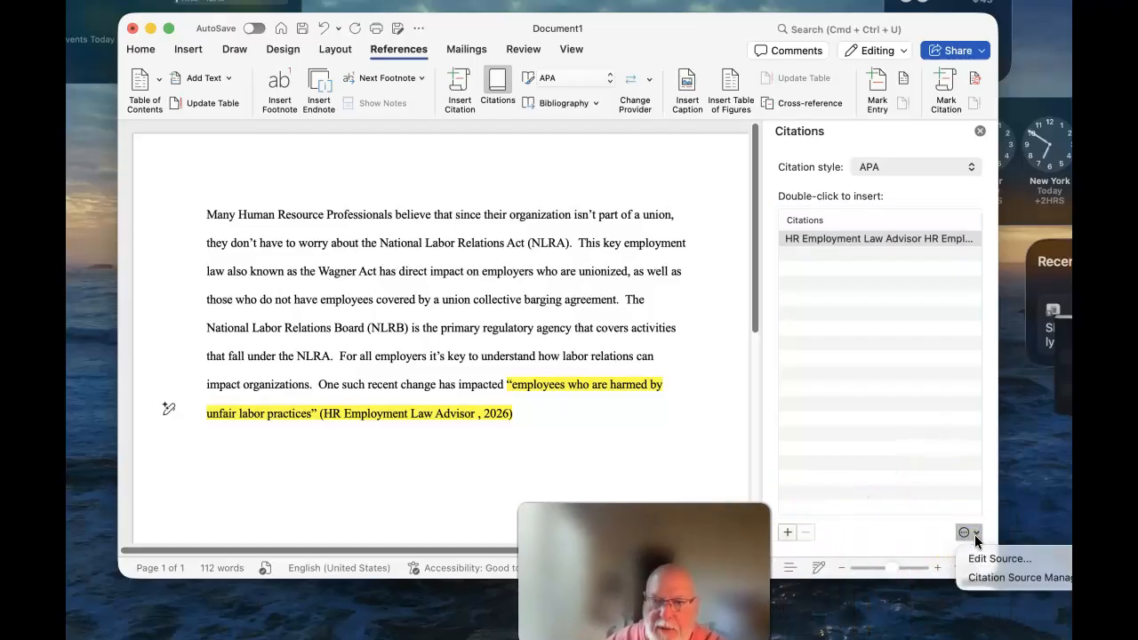
left_click(867, 240)
left_click(856, 238)
double_click(856, 237)
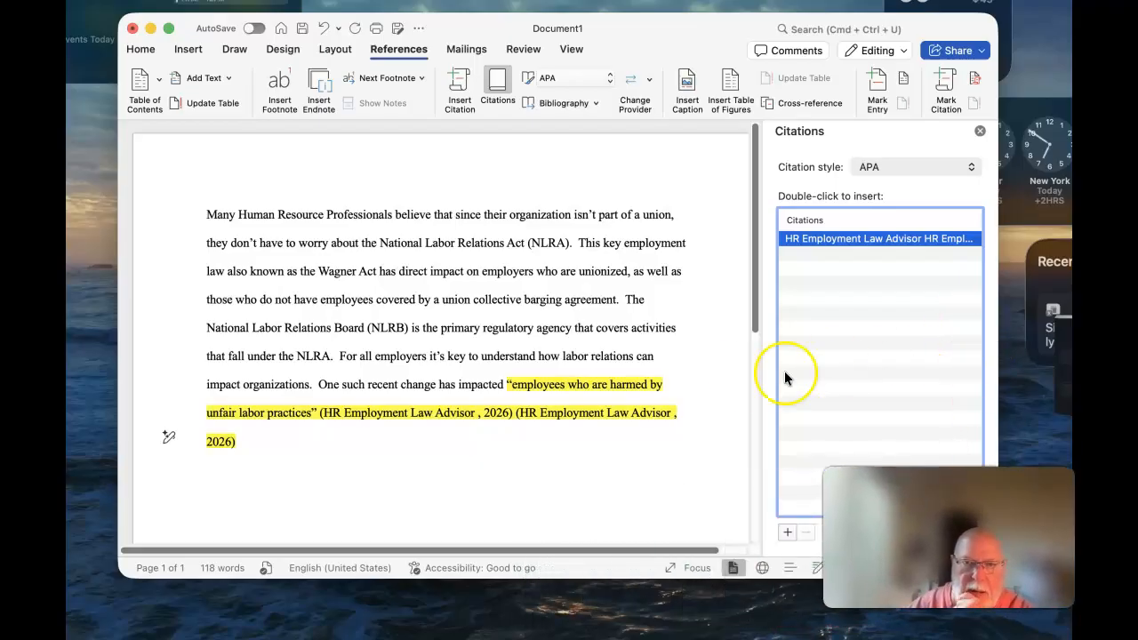
left_click(246, 444)
type(".")
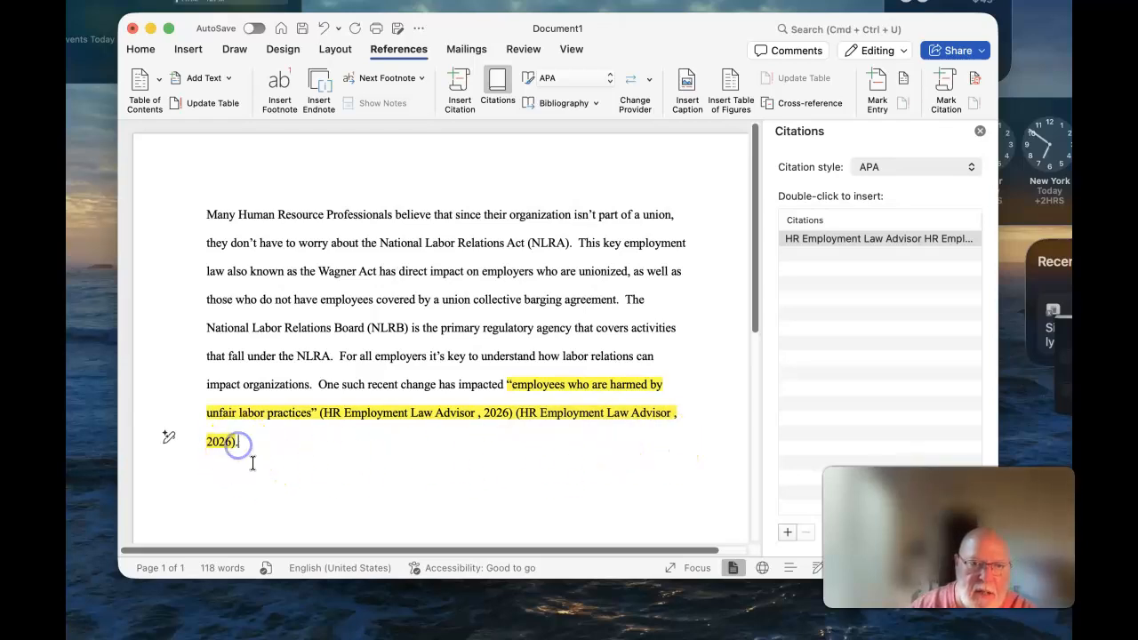
Step: Remove the duplicate citation, type 'meineomme' after the remaining one, and start a new paragraph
key("BackSpace")
key("BackSpace")
key("BackSpace")
key("BackSpace")
key("BackSpace")
key("BackSpace")
key("BackSpace")
key("BackSpace")
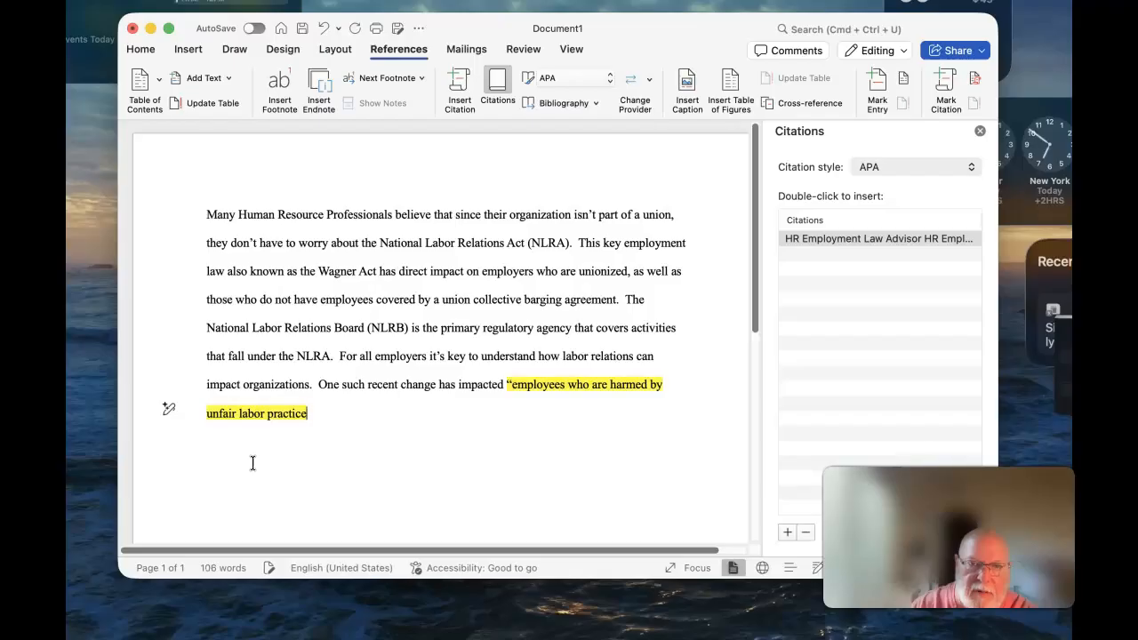
left_click(323, 29)
left_click(322, 29)
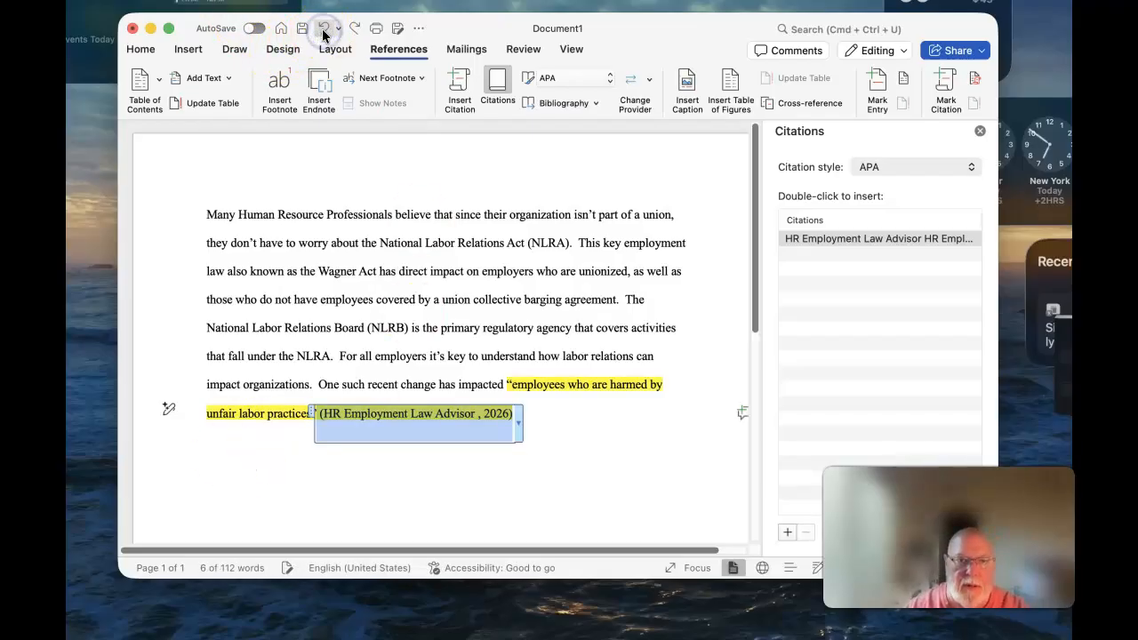
left_click(618, 401)
left_click(542, 407)
type("meineomme")
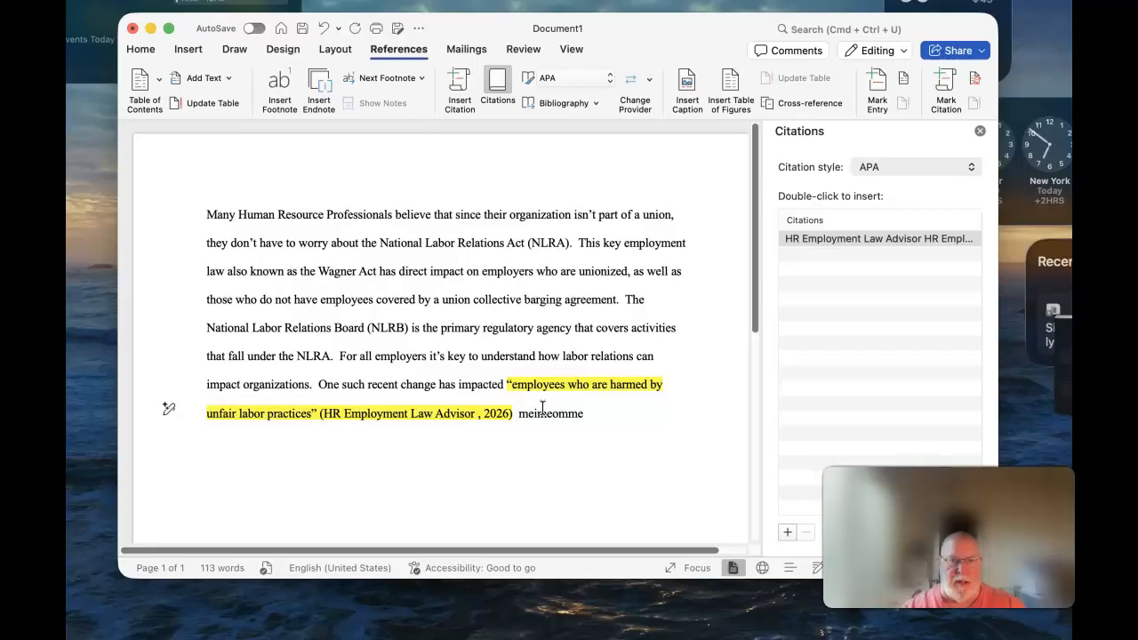
left_click_drag(752, 311, 747, 366)
key("Return")
key("Return")
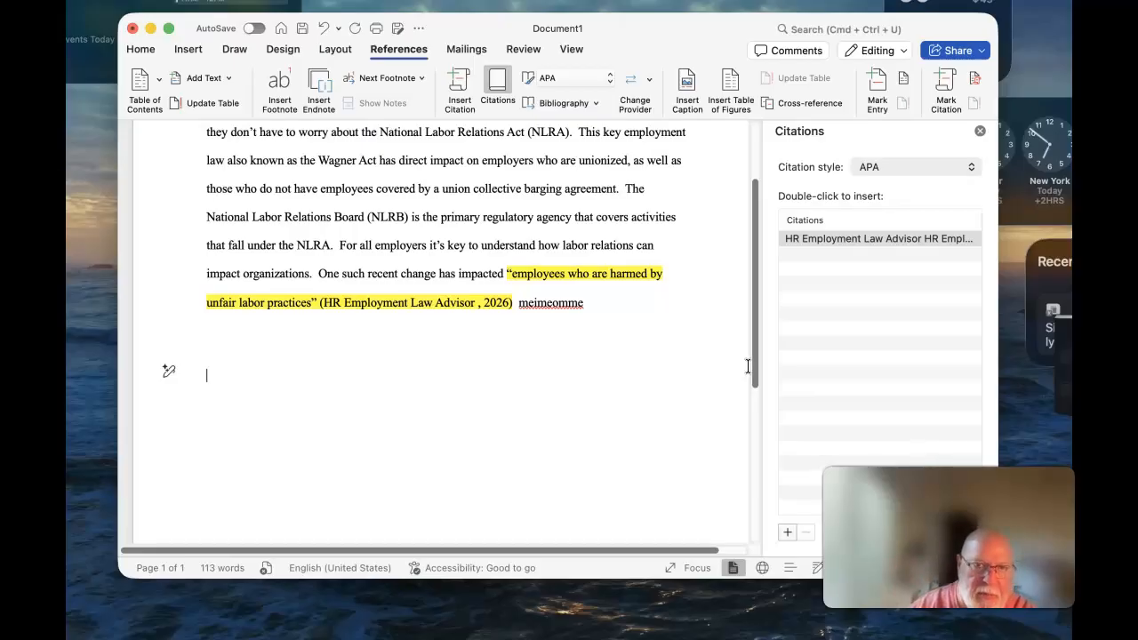
Step: Insert a Works Cited bibliography and place the cursor below the list
left_click(587, 103)
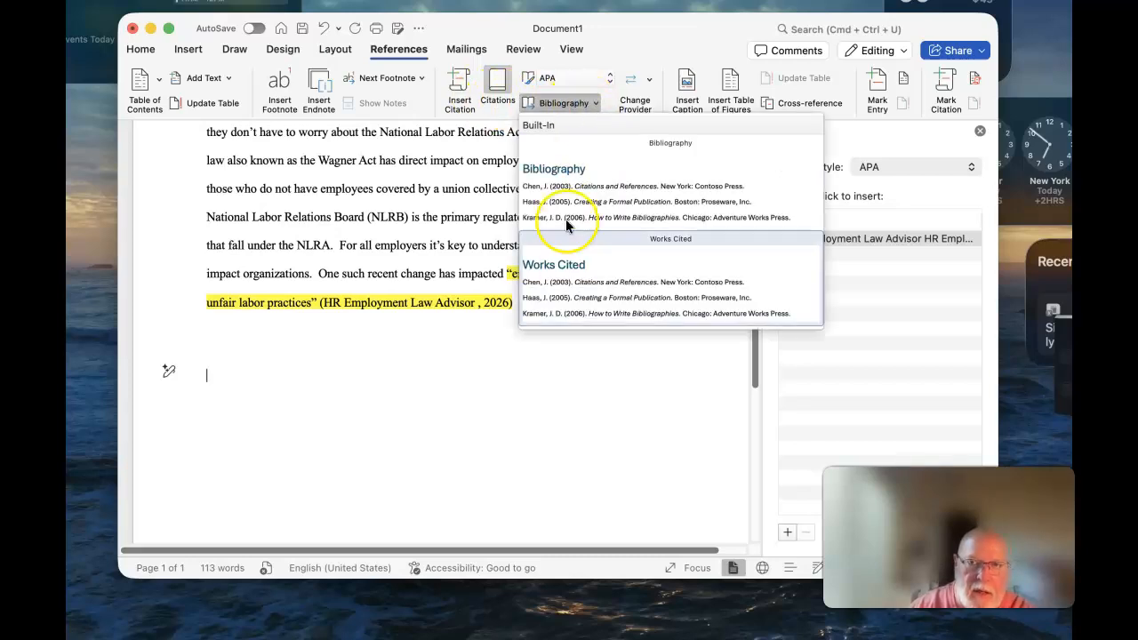
left_click(568, 275)
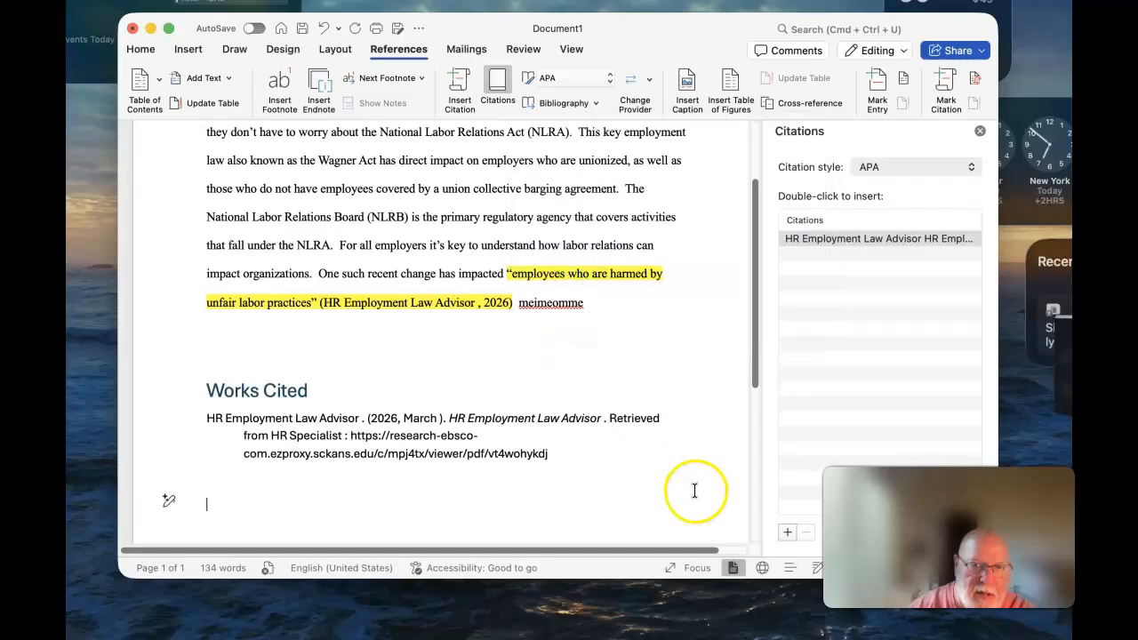
left_click_drag(753, 355, 746, 404)
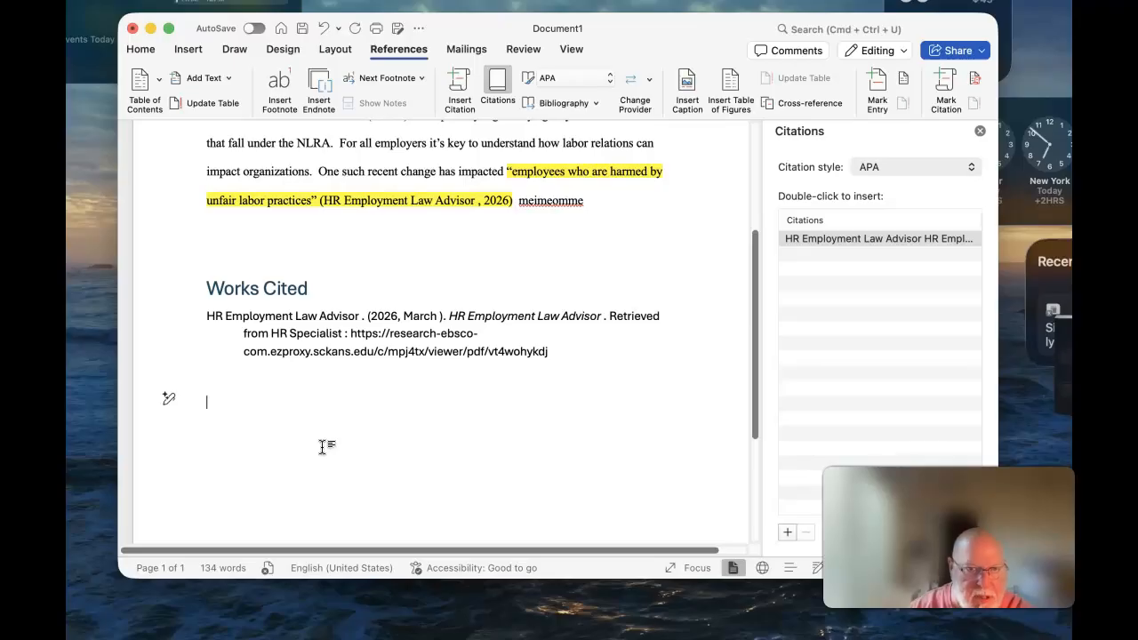
left_click(336, 330)
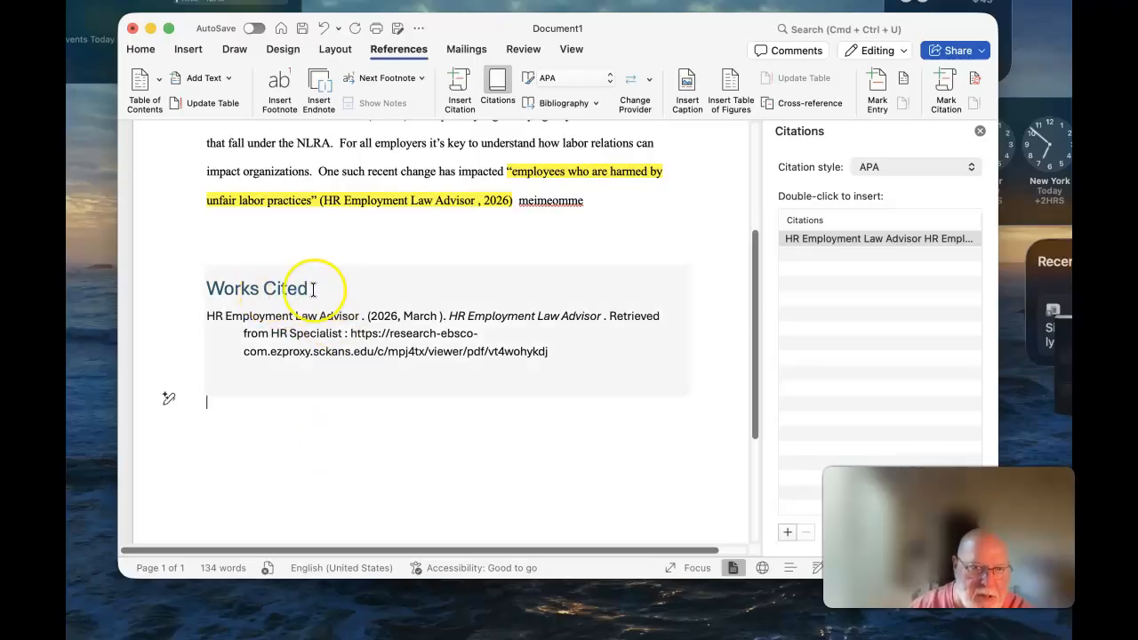
left_click(369, 452)
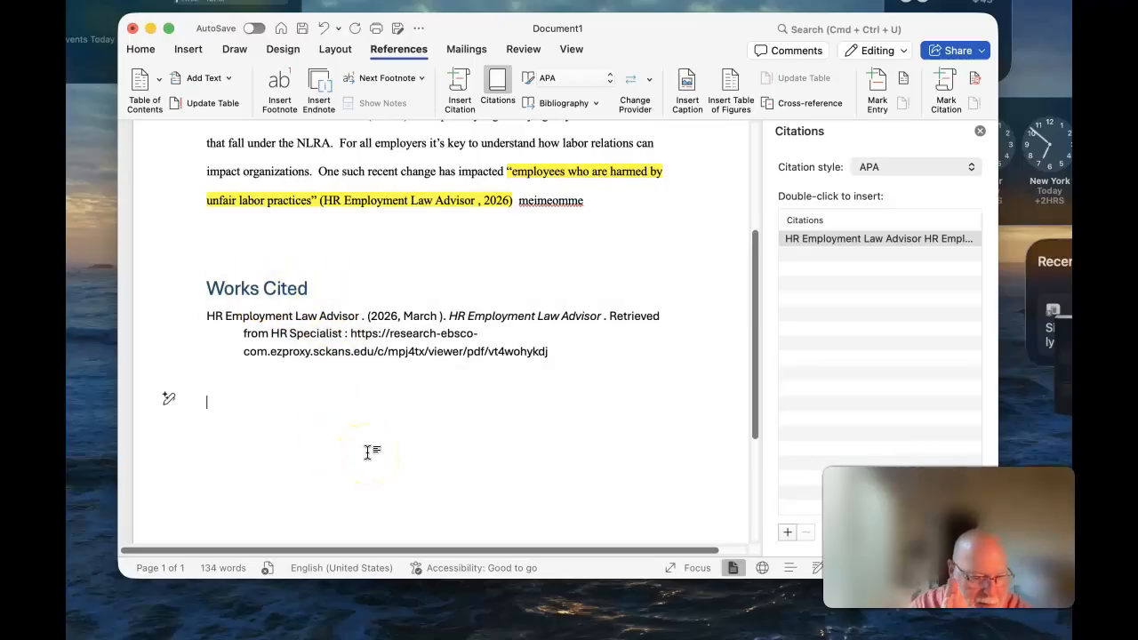